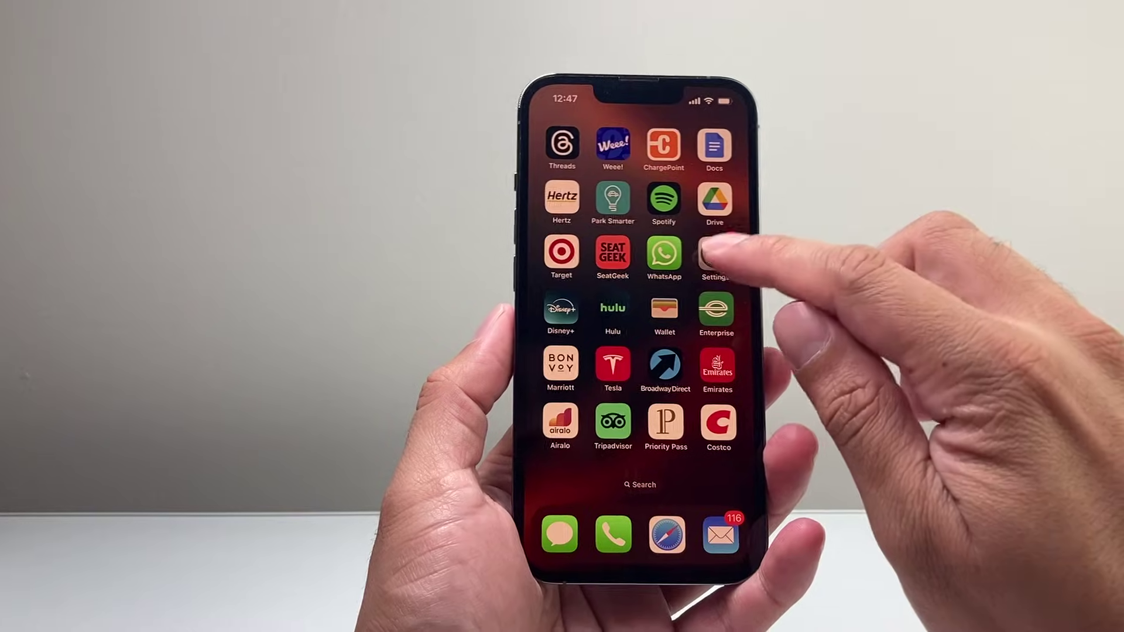
# Open the Settings app and go to the Cellular page listing the phone's lines
pyautogui.click(719, 256)
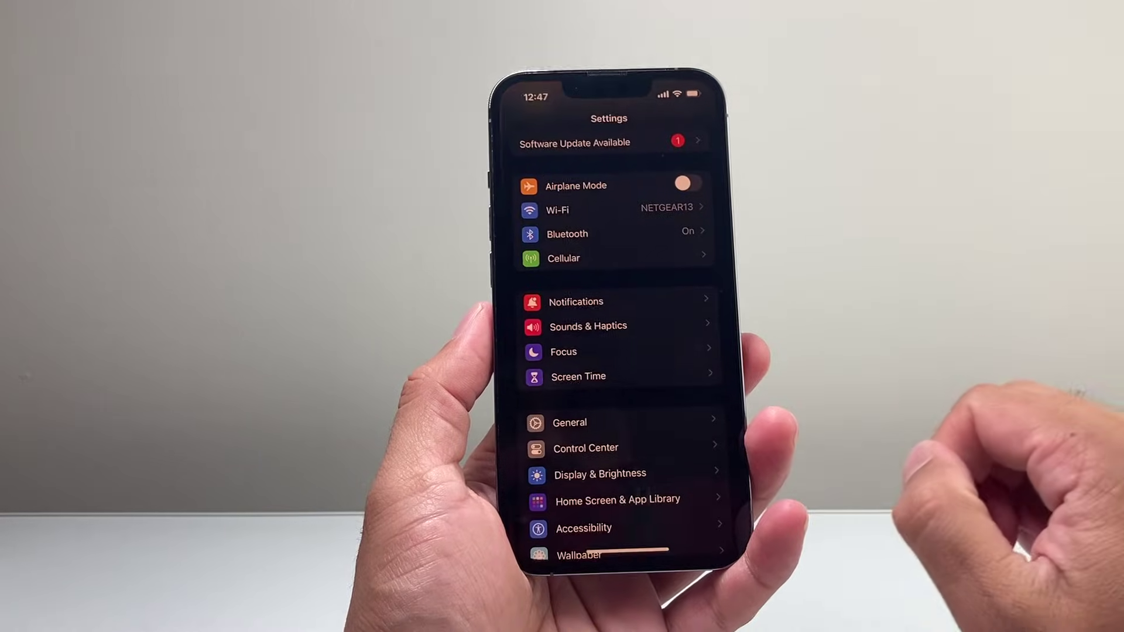
pyautogui.scroll(-2, 668, 440)
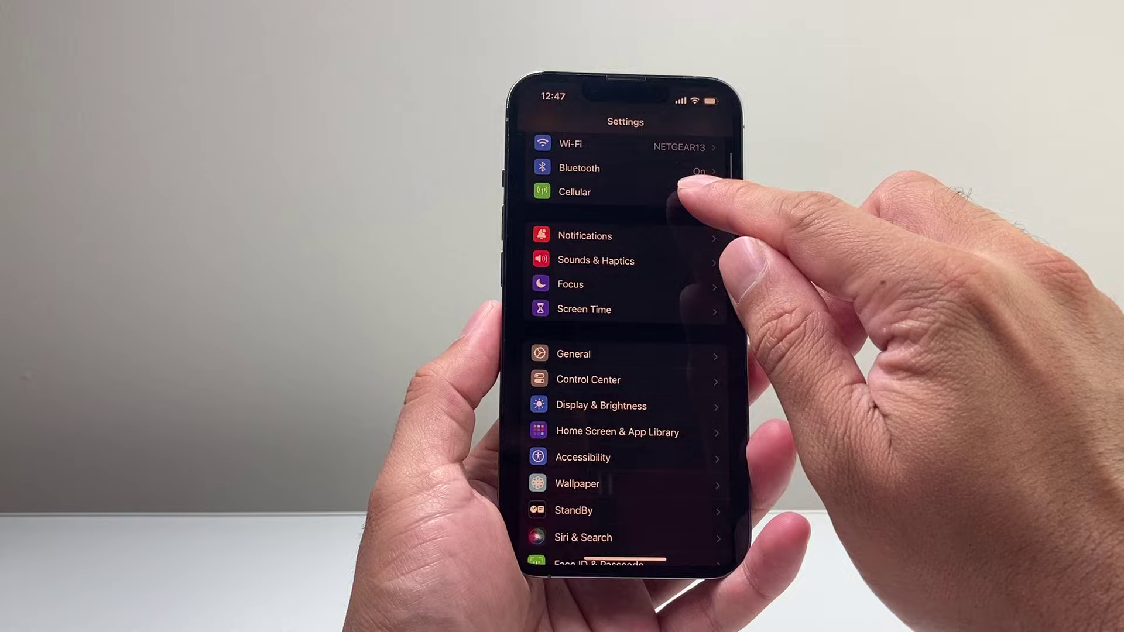
pyautogui.click(694, 182)
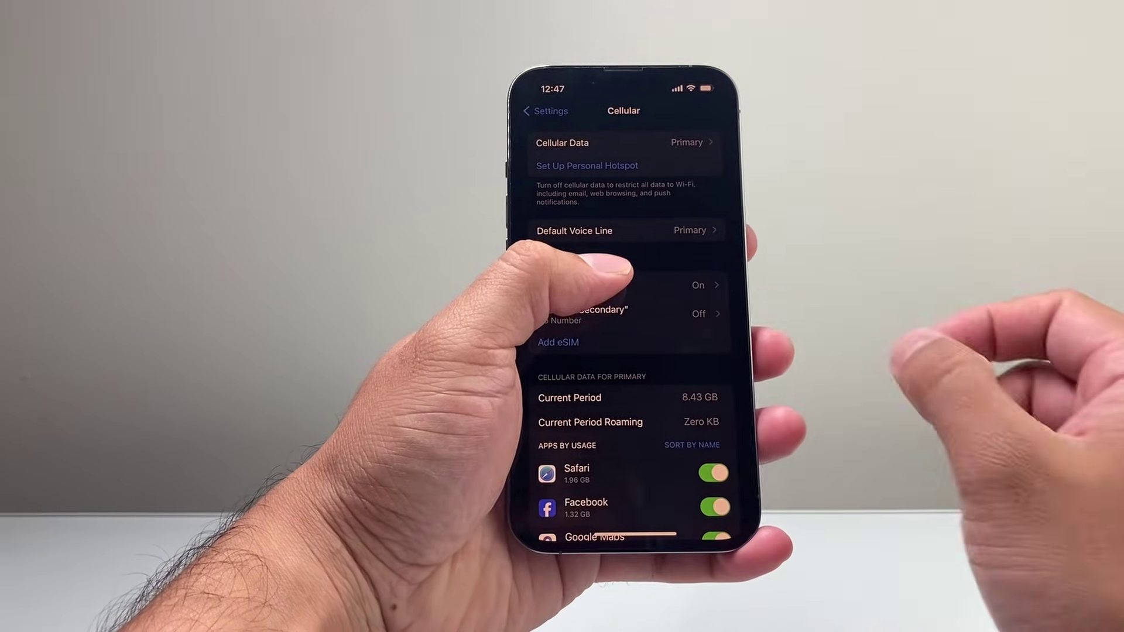
# Open the detail page of the secondary KPN NL line
pyautogui.click(650, 315)
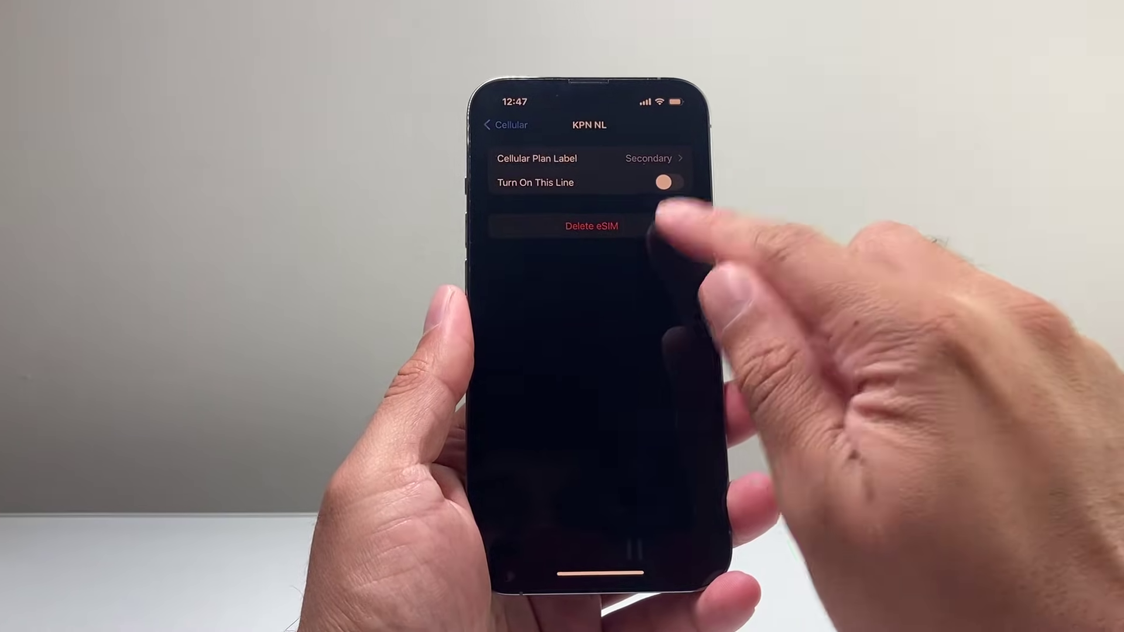
# Choose Delete eSIM for the secondary KPN NL line to bring up the confirmation prompt
pyautogui.click(595, 223)
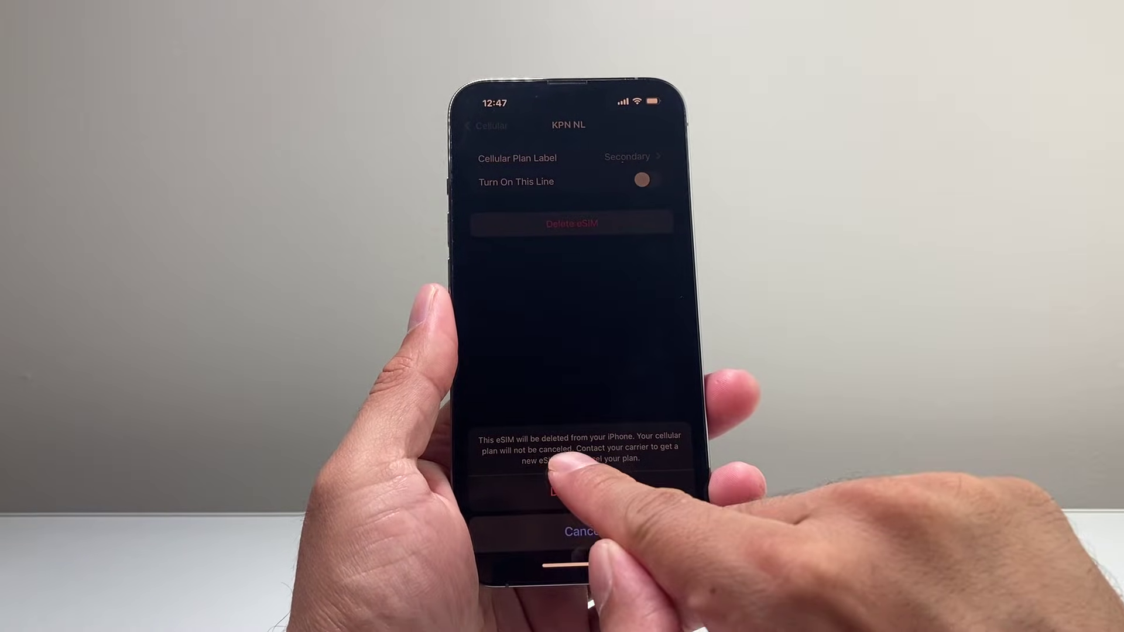